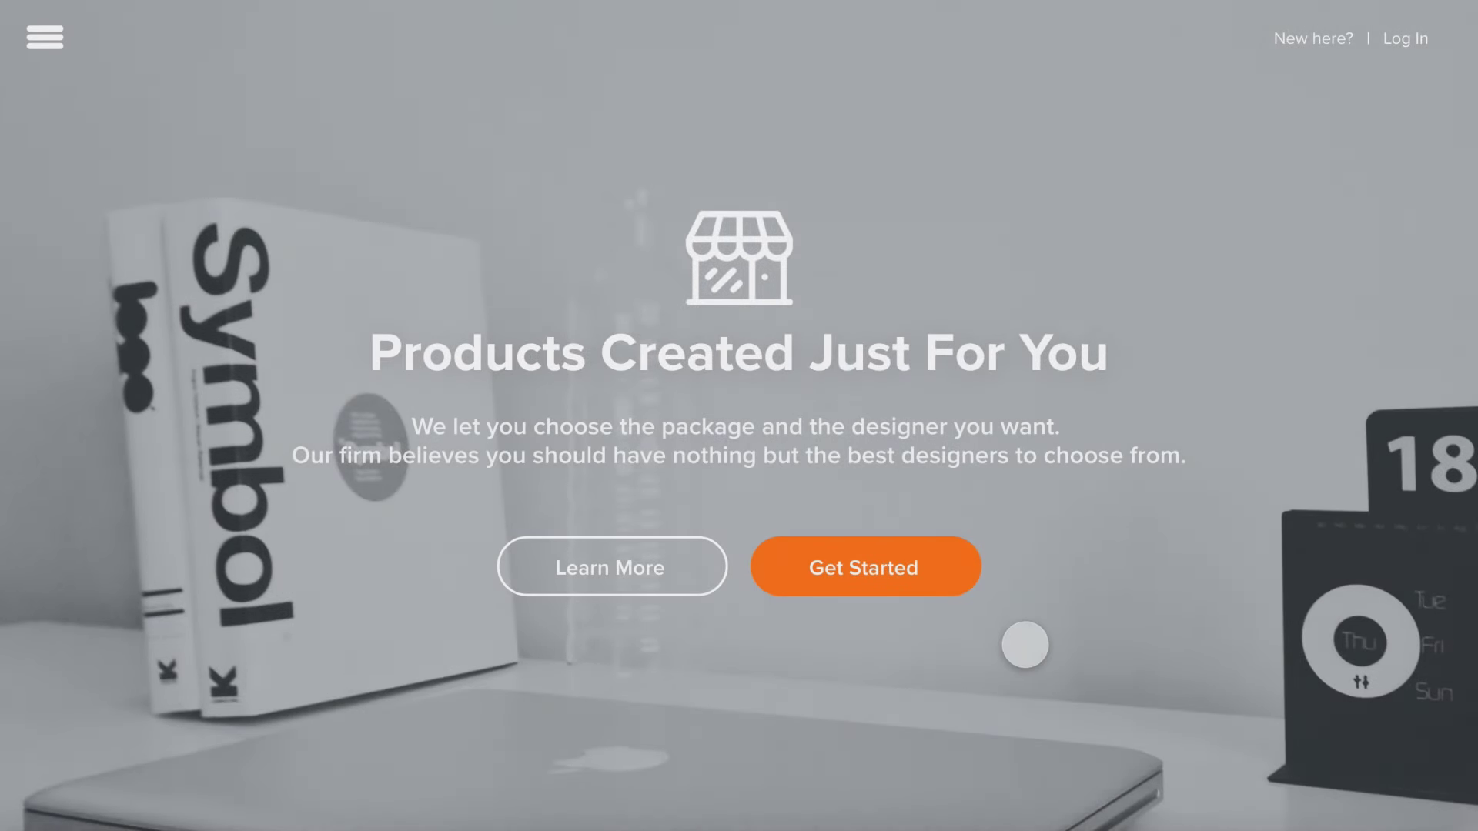
Step: Scroll past the Select a Package cards and Select a Designer picker to the Submit Your Project section
scroll(1025, 618, down, 3)
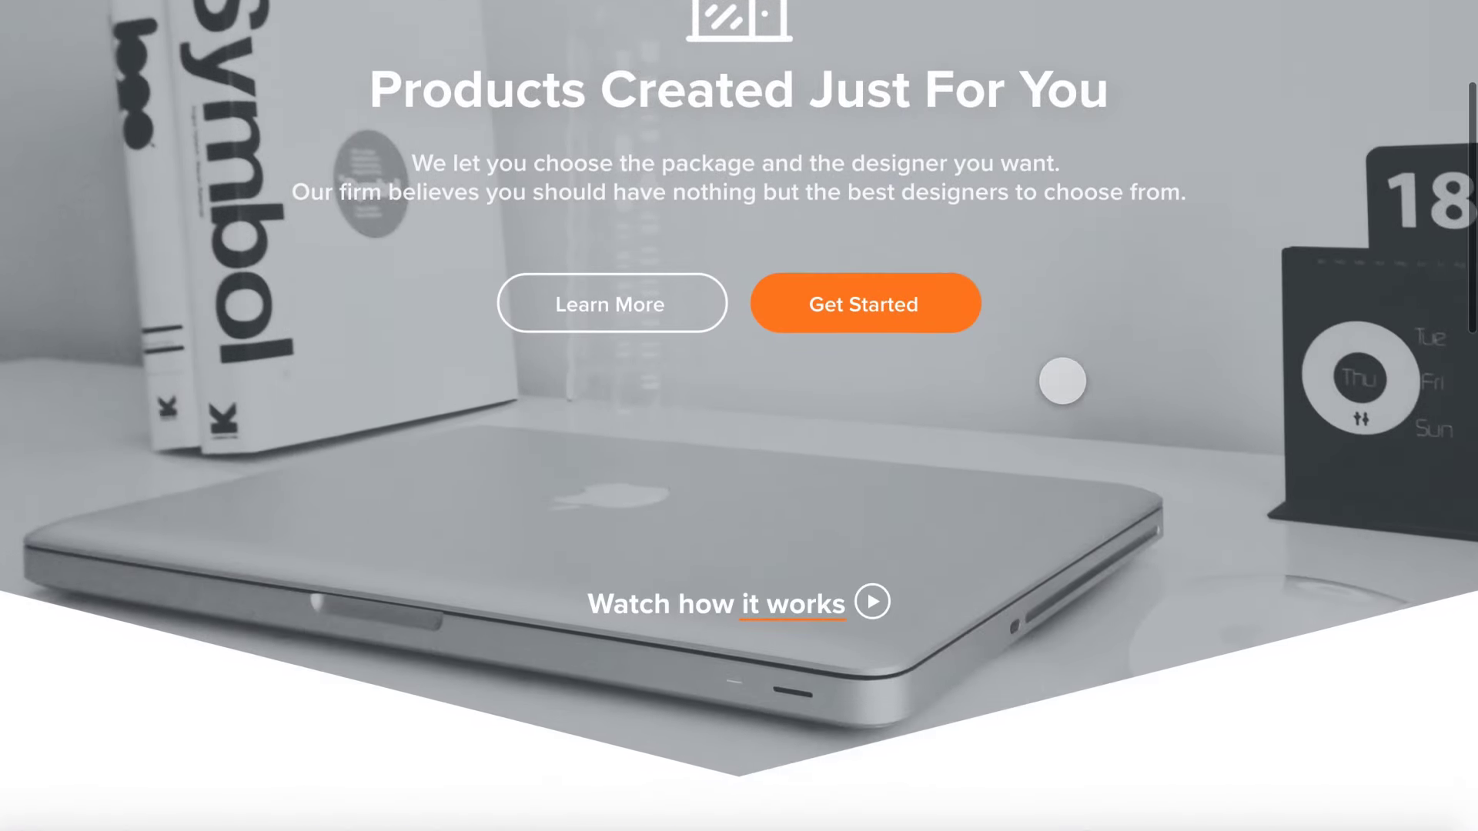
scroll(1046, 743, down, 2)
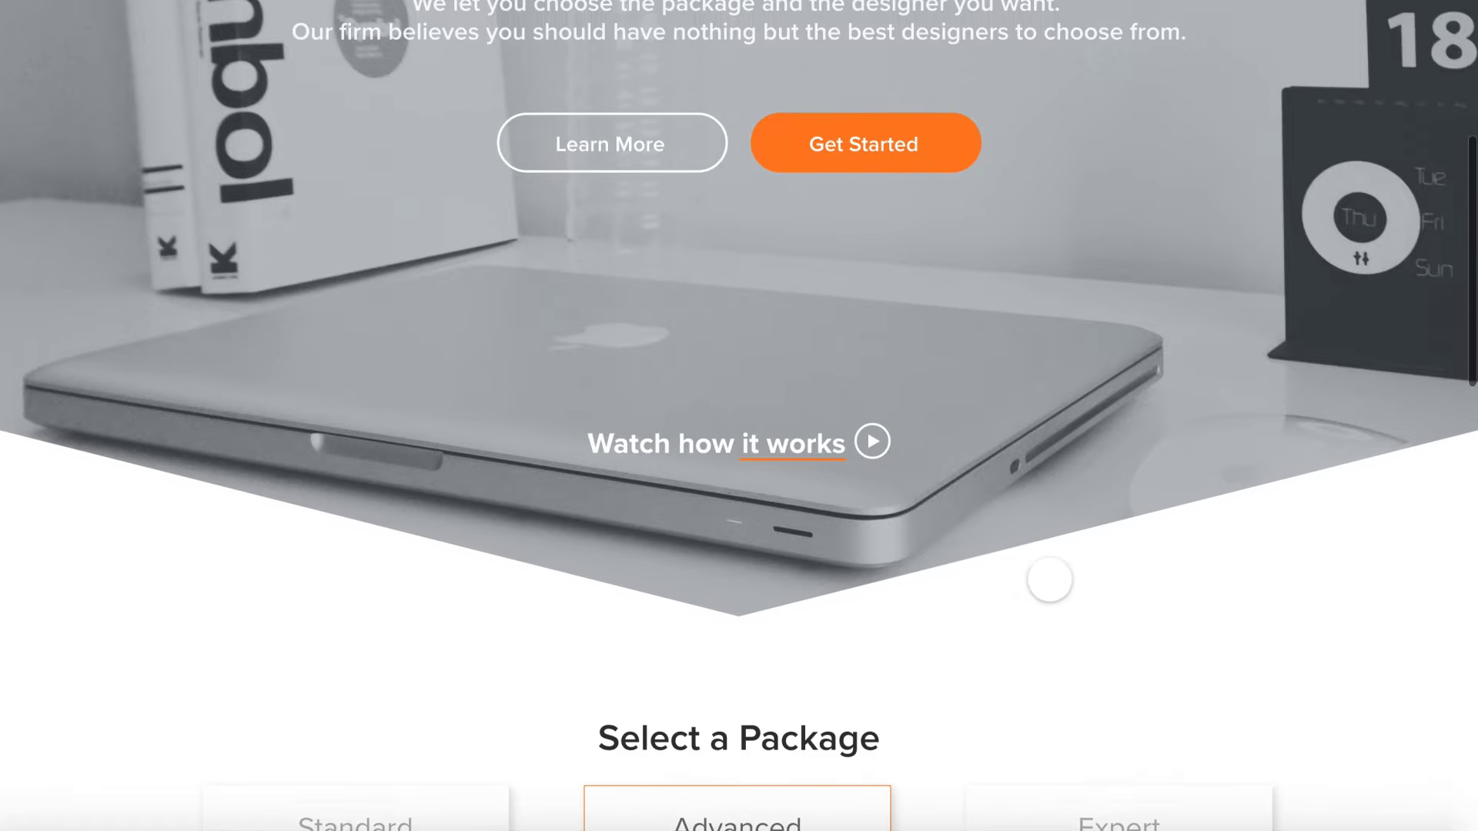
scroll(1050, 578, down, 1)
scroll(1004, 728, down, 5)
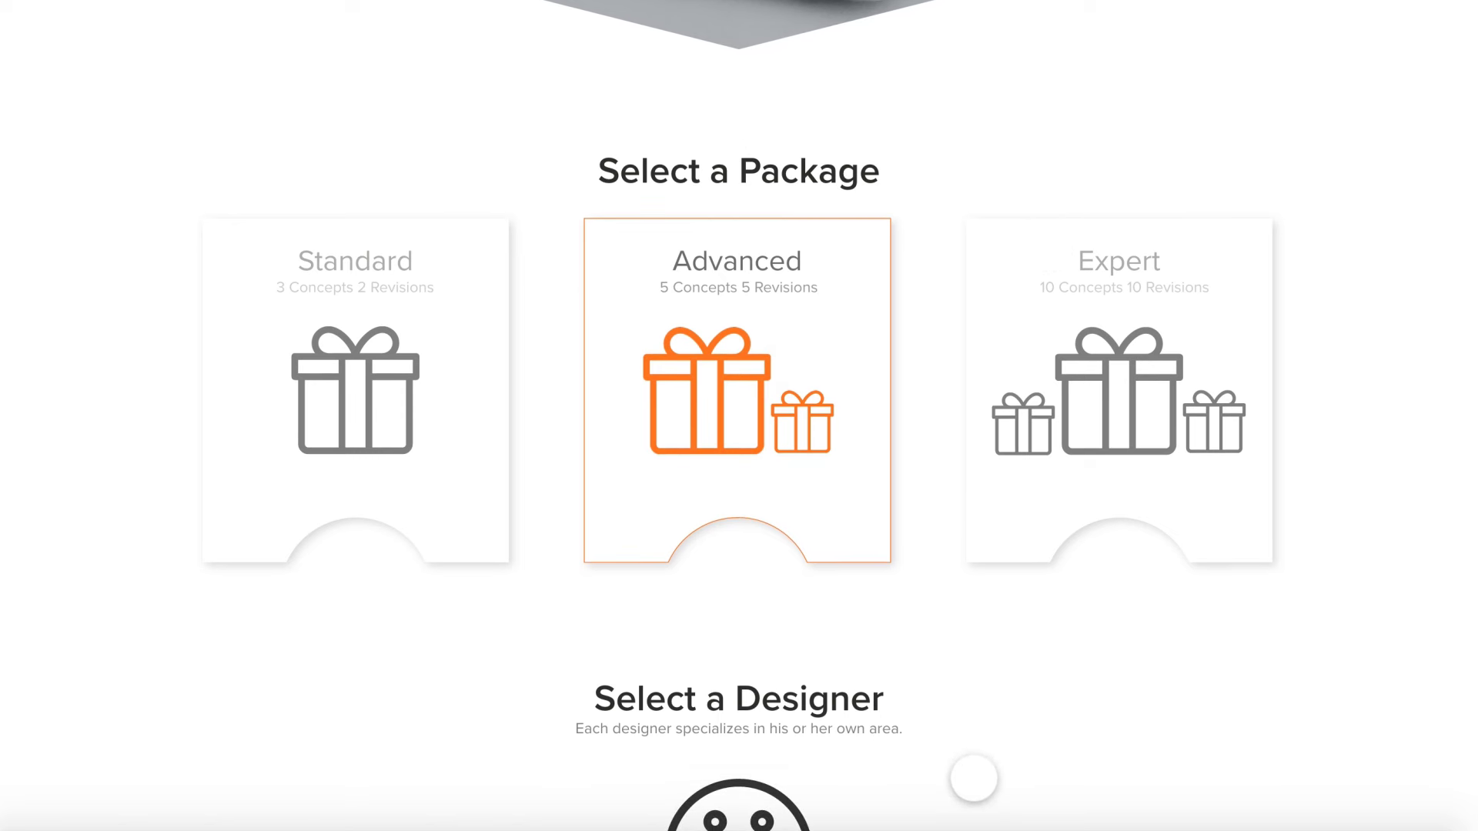
scroll(973, 777, down, 4)
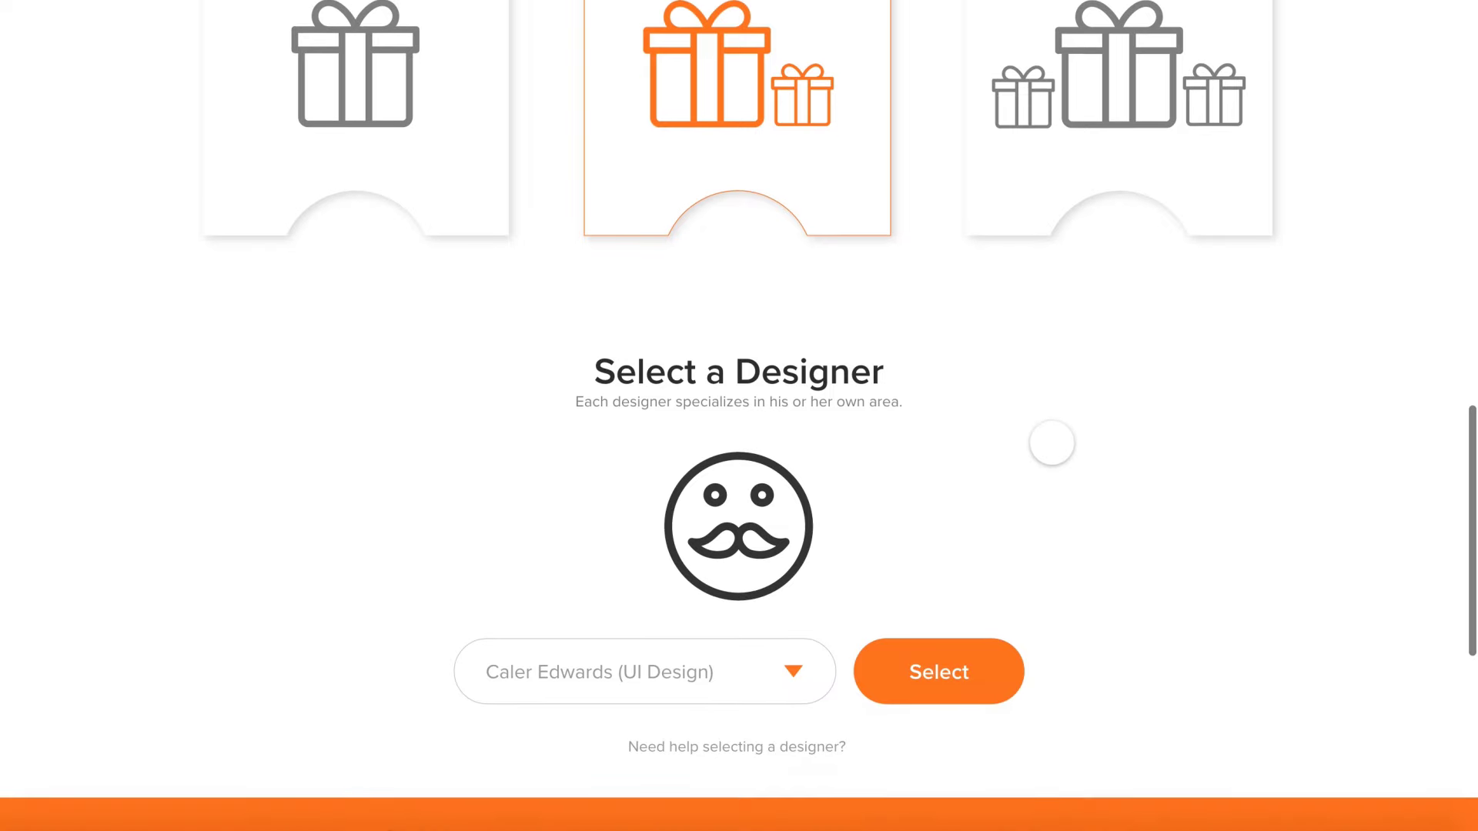
scroll(1052, 442, down, 2)
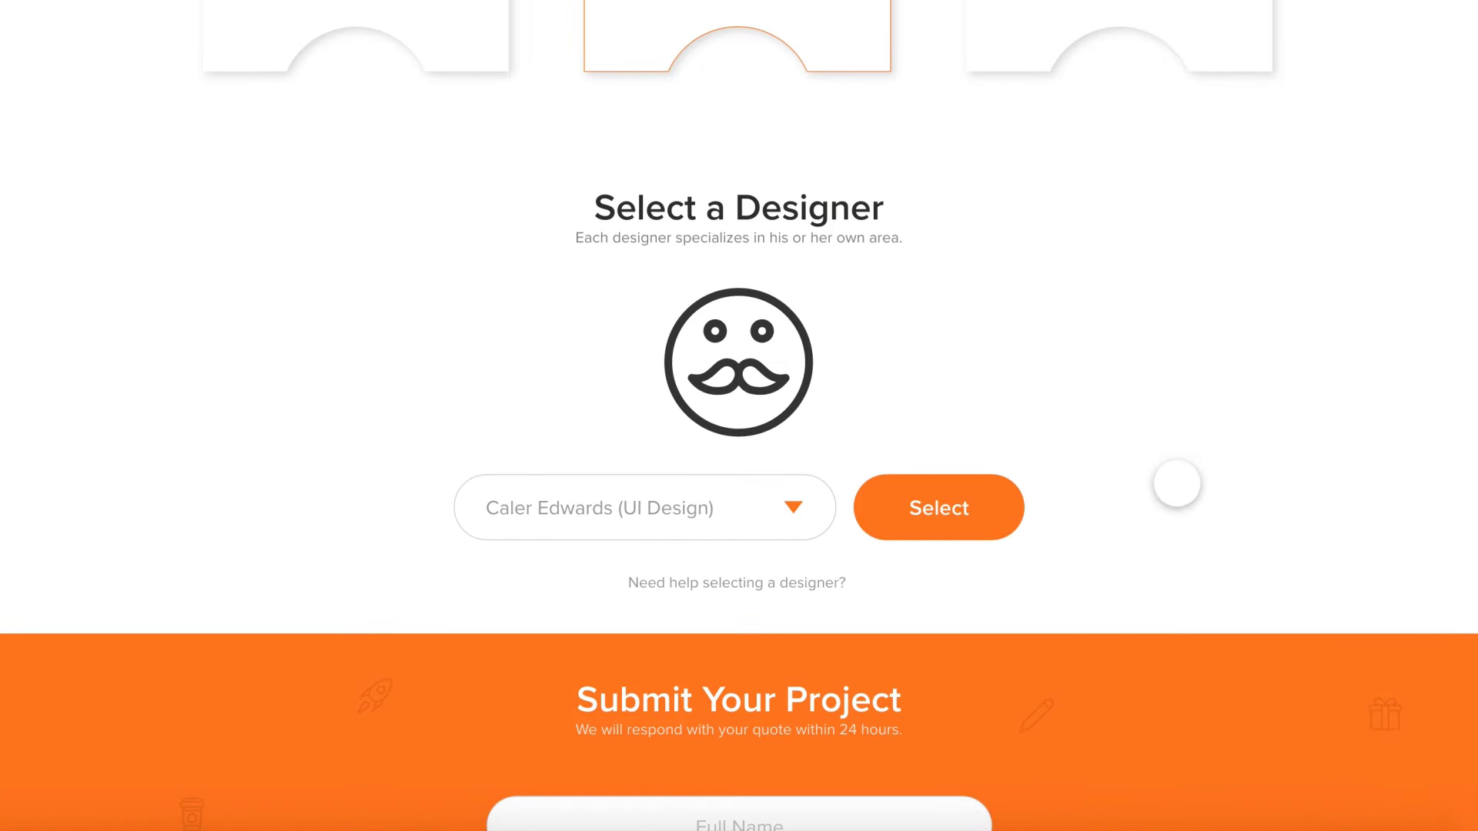
Step: Scroll to the page bottom, showing the Full Name and Project Name fields and the copyright footer
scroll(1086, 693, down, 3)
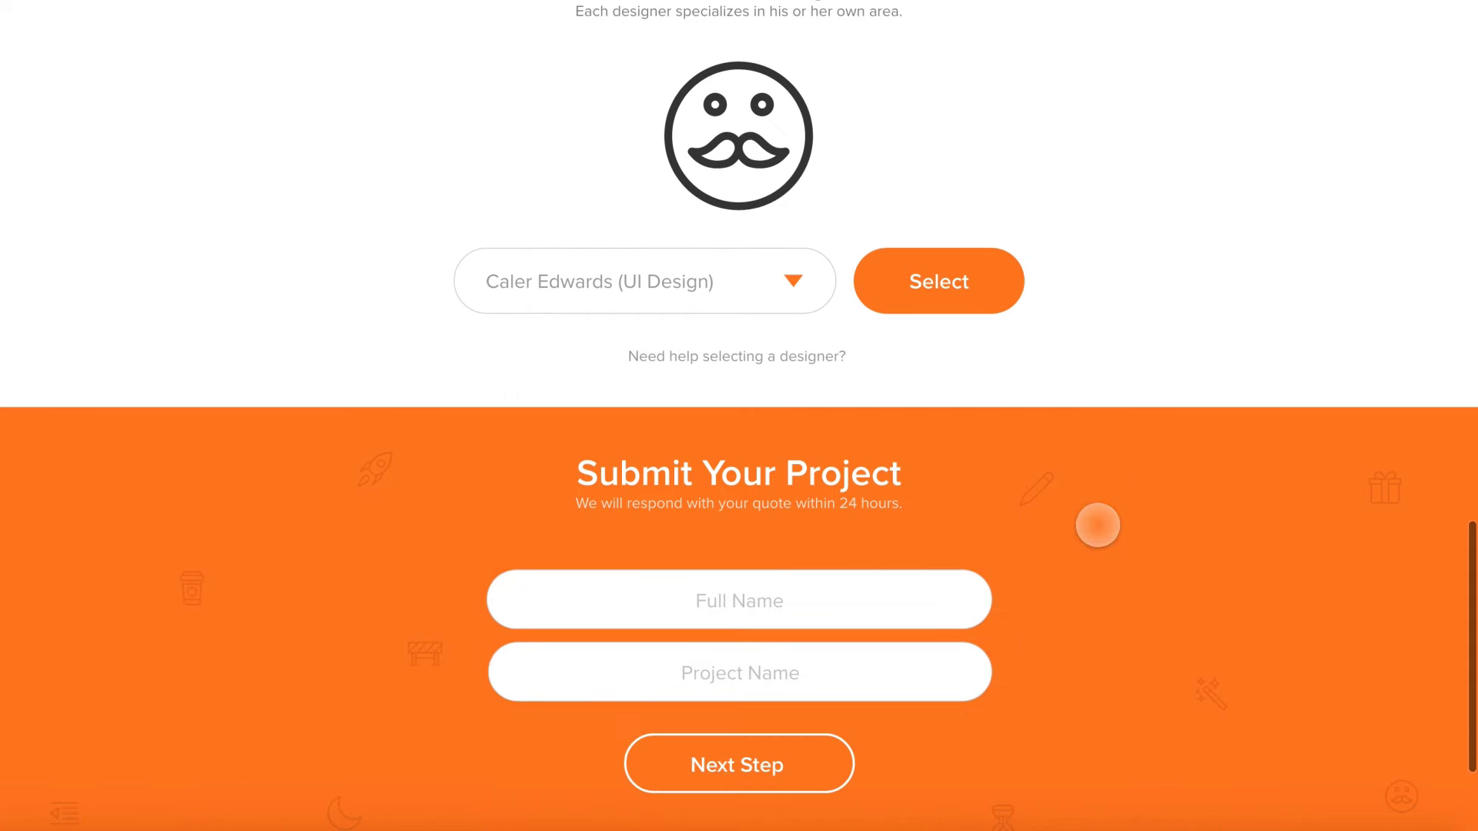
scroll(1097, 501, down, 1)
scroll(1105, 431, down, 2)
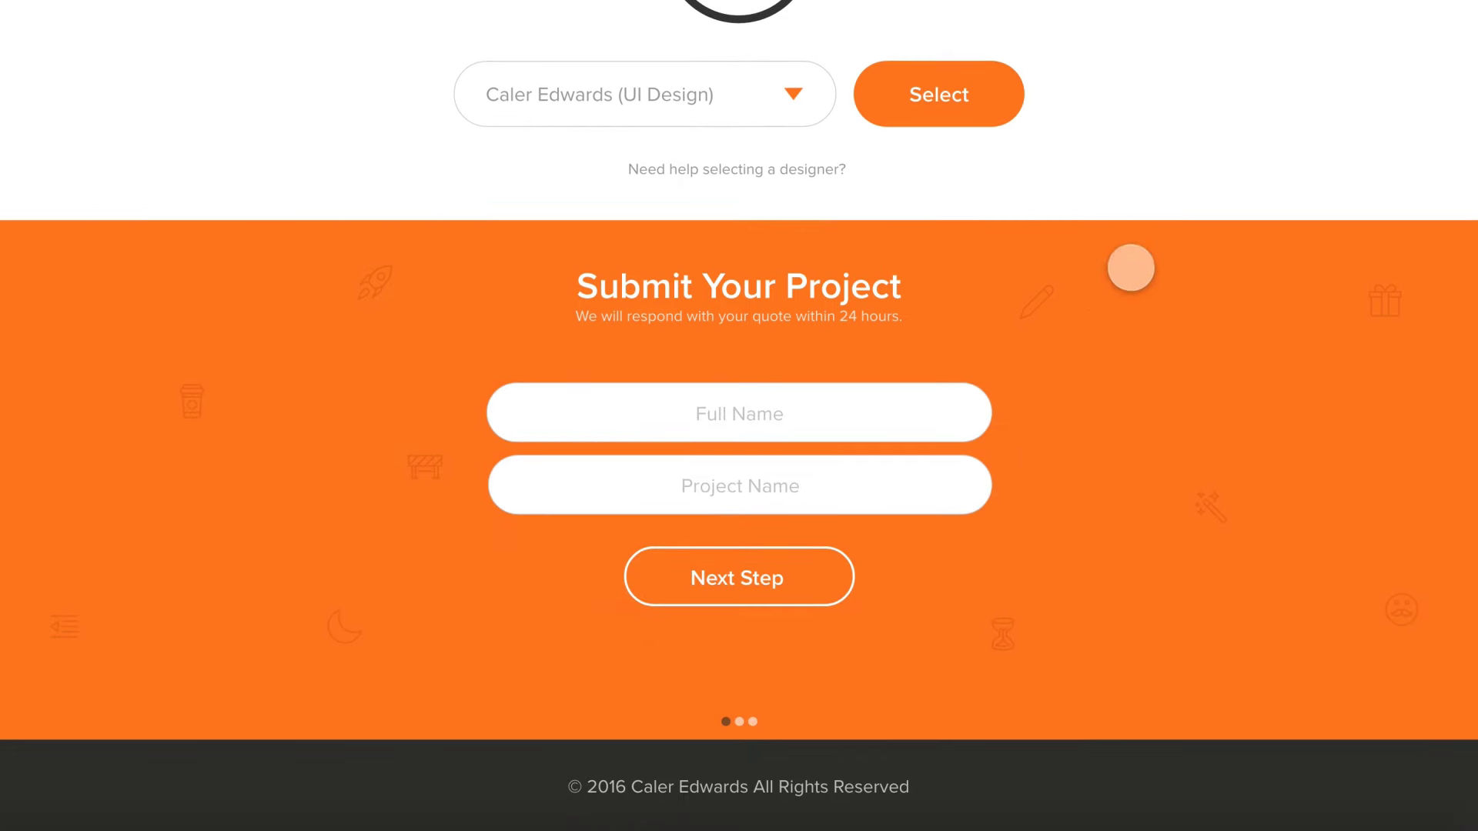